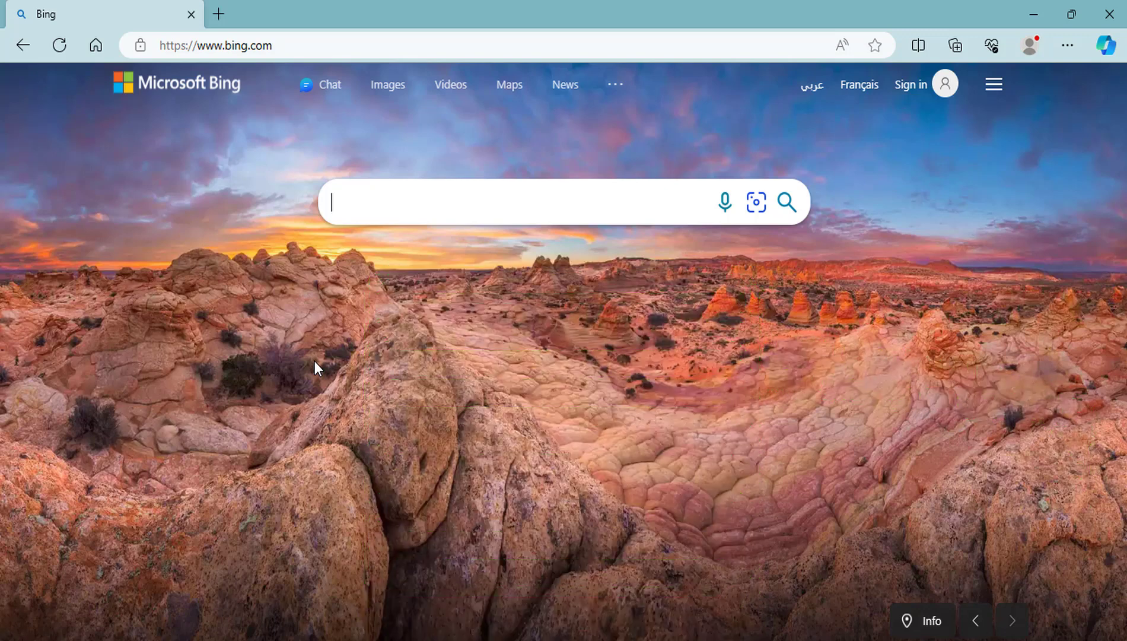
# - Open Edge Settings in a new tab from the Settings and more (…) menu
pyautogui.click(1069, 44)
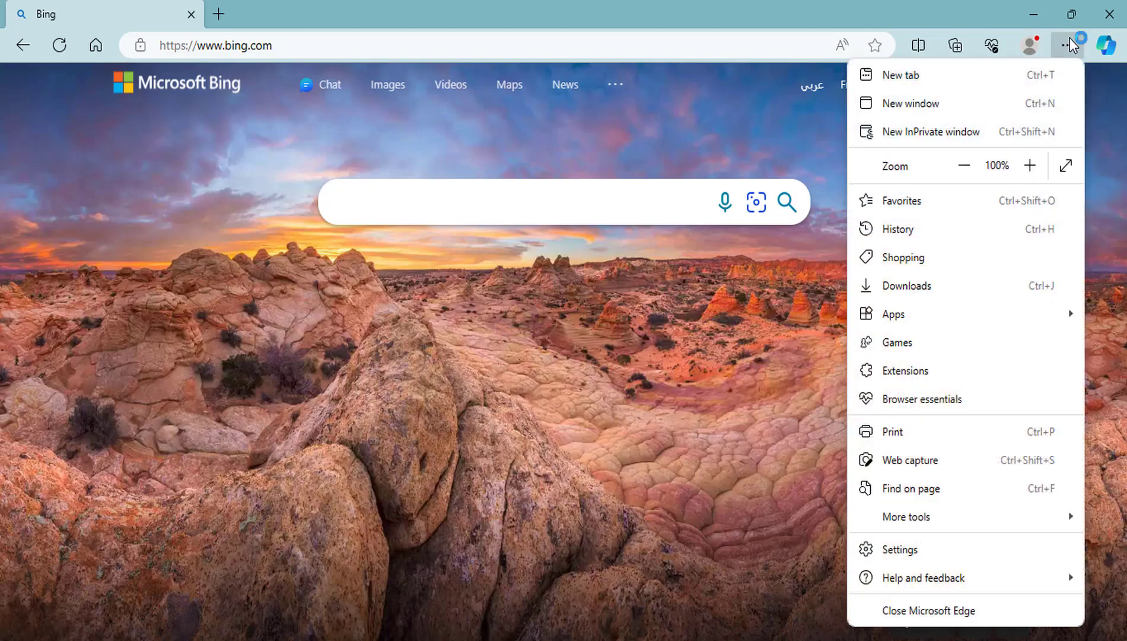
pyautogui.click(900, 549)
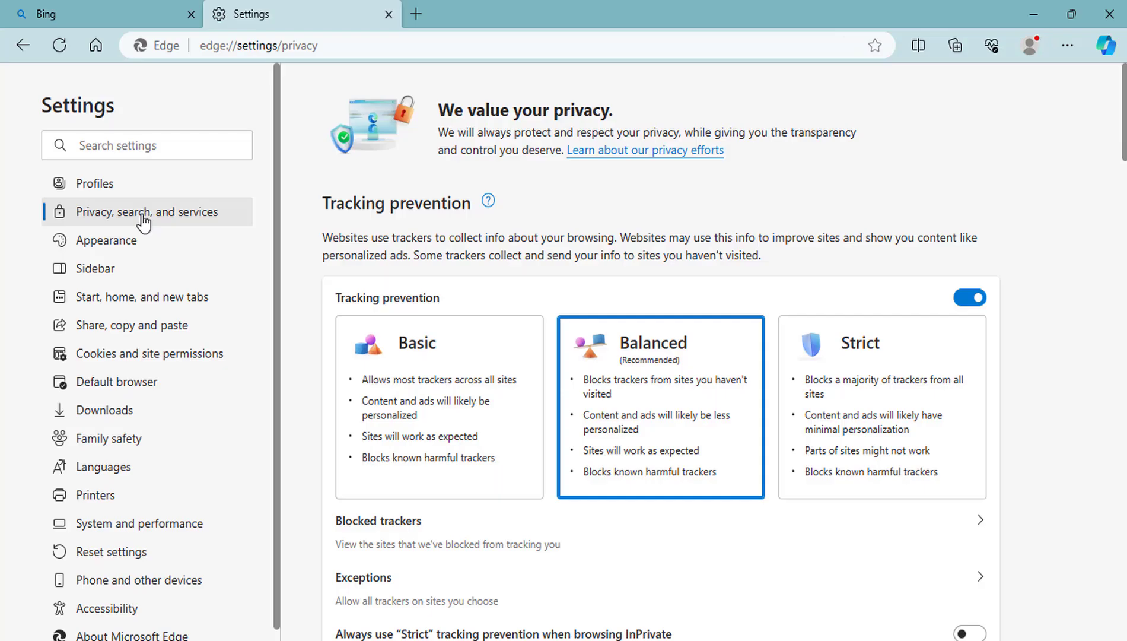
# - Switch to the Appearance section of Edge Settings
pyautogui.click(107, 240)
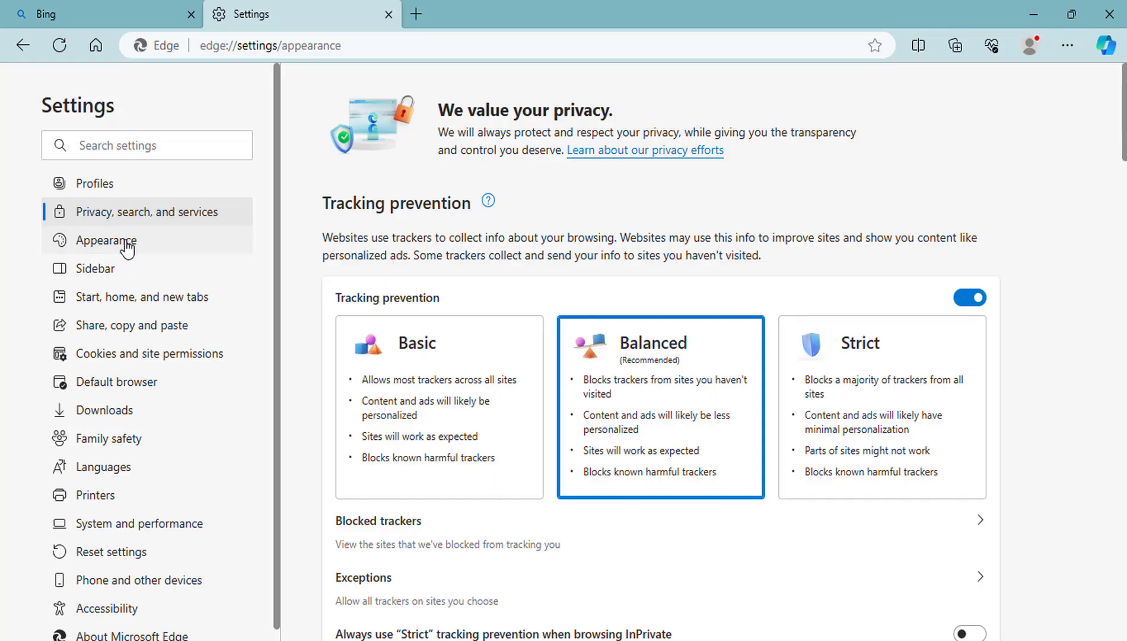
pyautogui.scroll(-5, 605, 319)
pyautogui.scroll(-3, 606, 319)
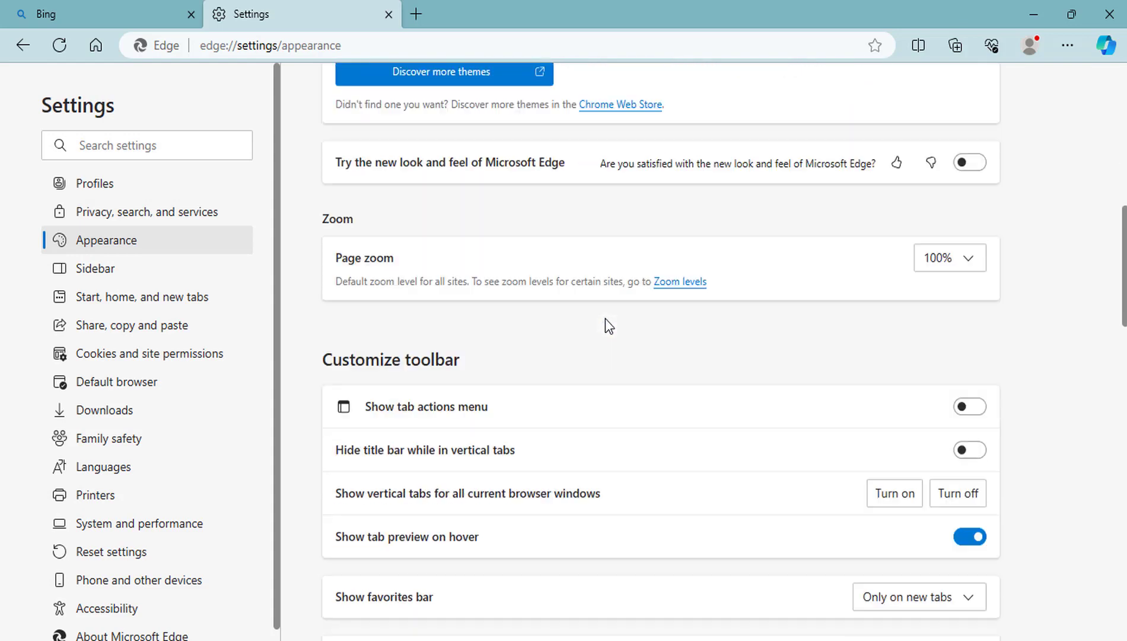
pyautogui.scroll(-2, 605, 319)
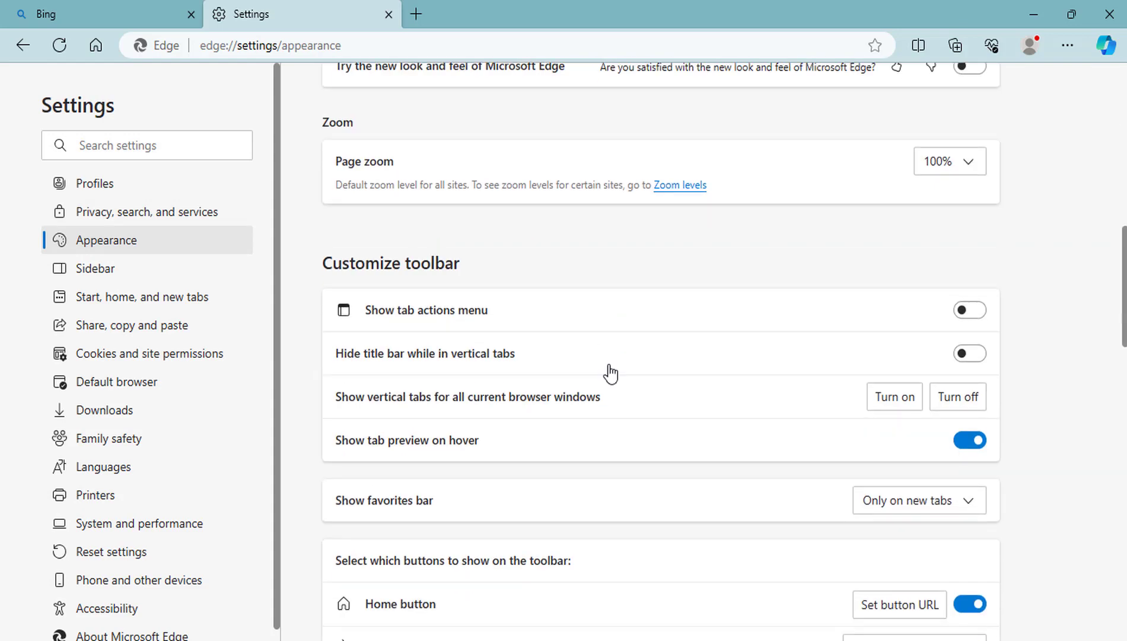
pyautogui.scroll(-6, 647, 418)
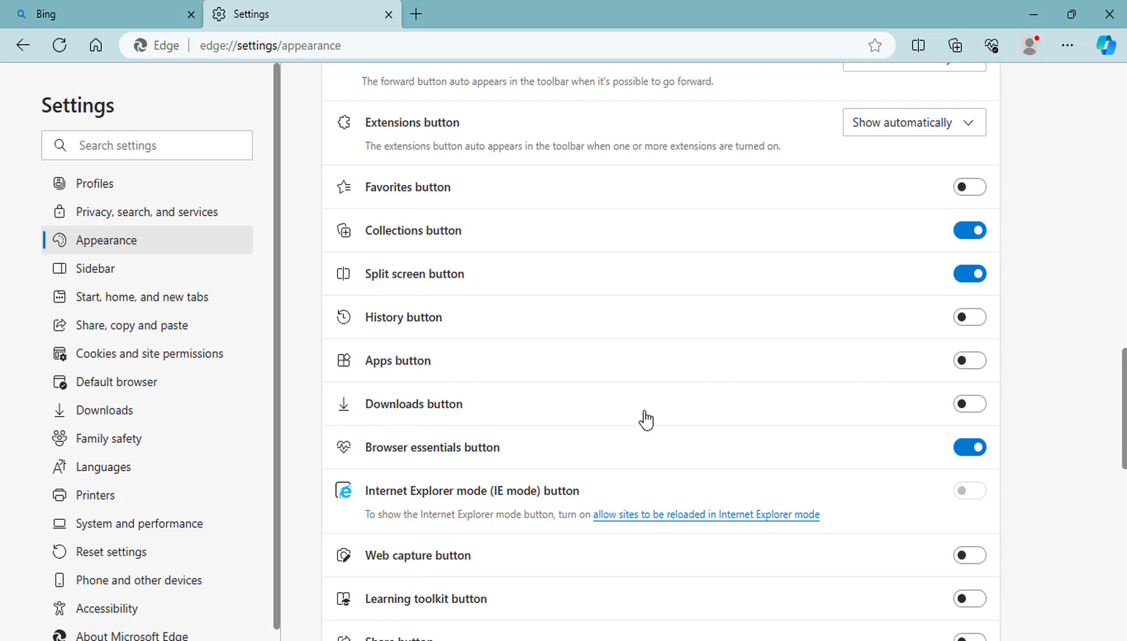
pyautogui.scroll(-1, 646, 419)
# - Turn on the Downloads toolbar button, then open, pin and close the Downloads pane
pyautogui.click(968, 384)
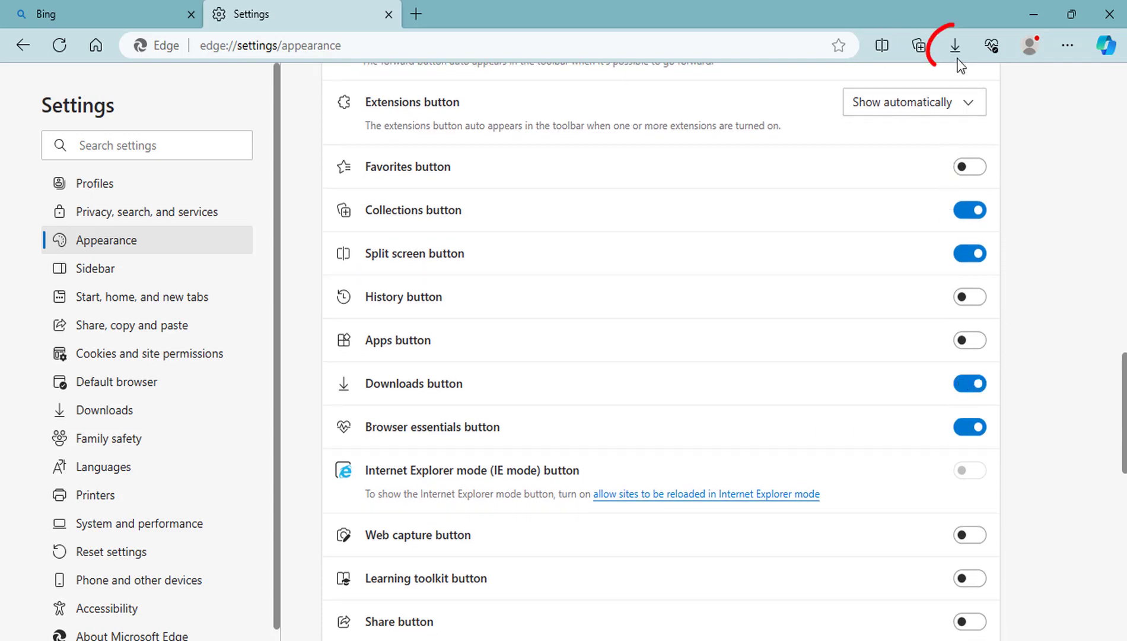
pyautogui.click(954, 45)
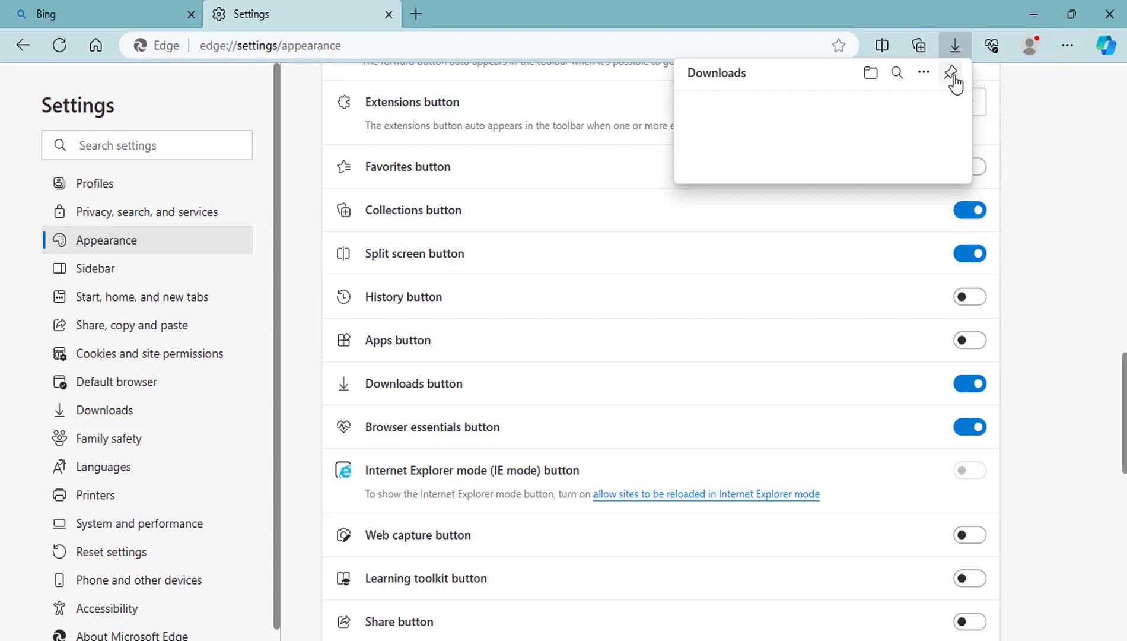
pyautogui.click(951, 74)
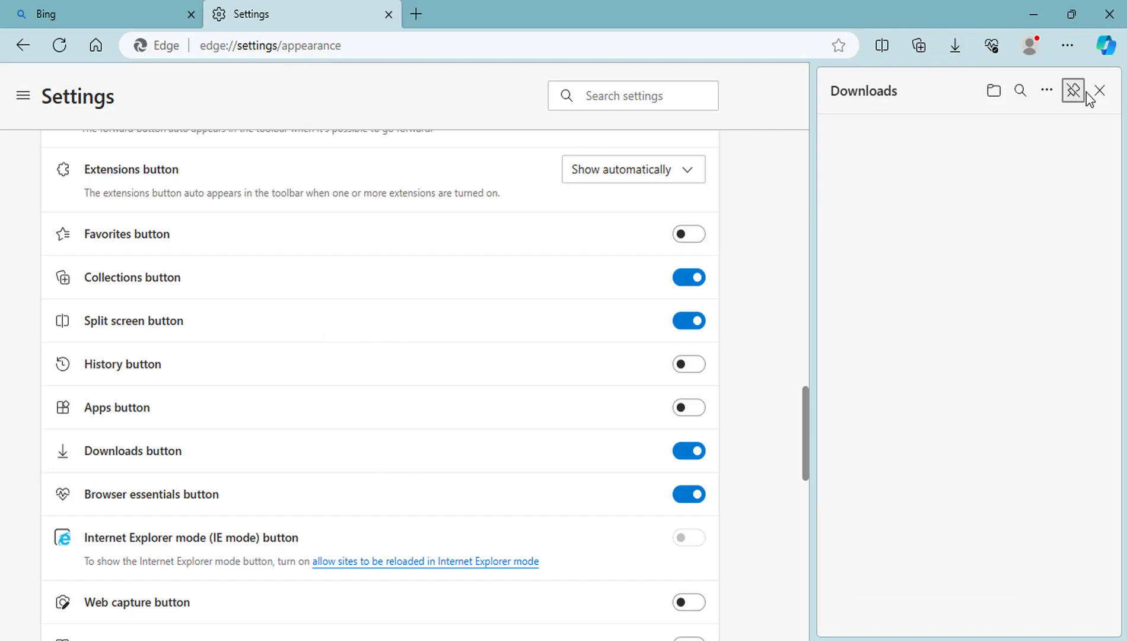
pyautogui.click(1099, 92)
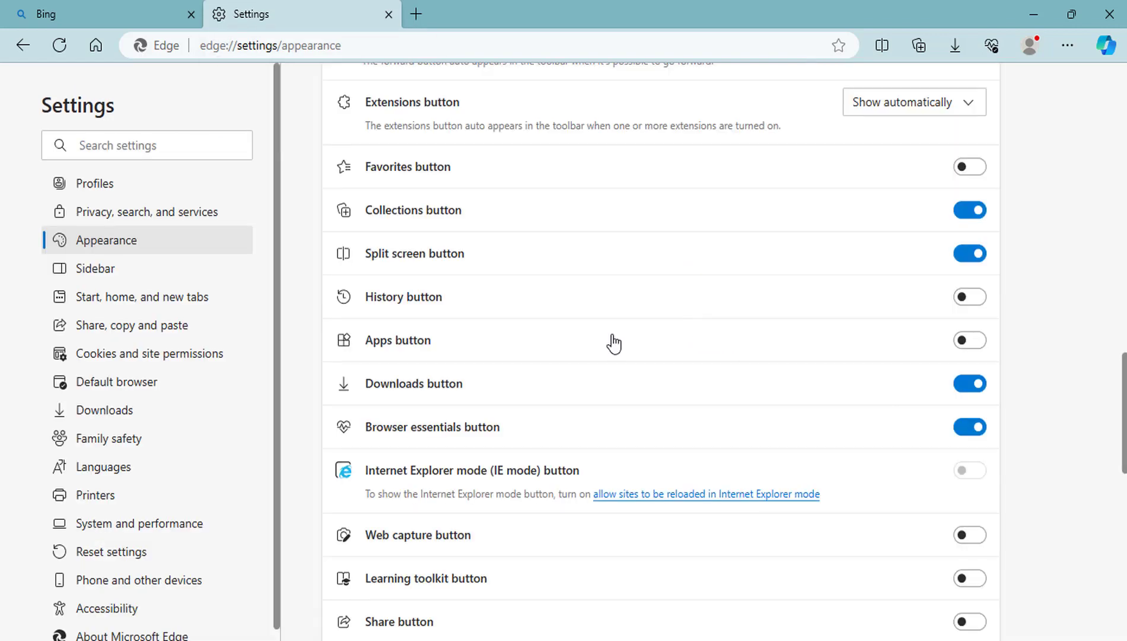